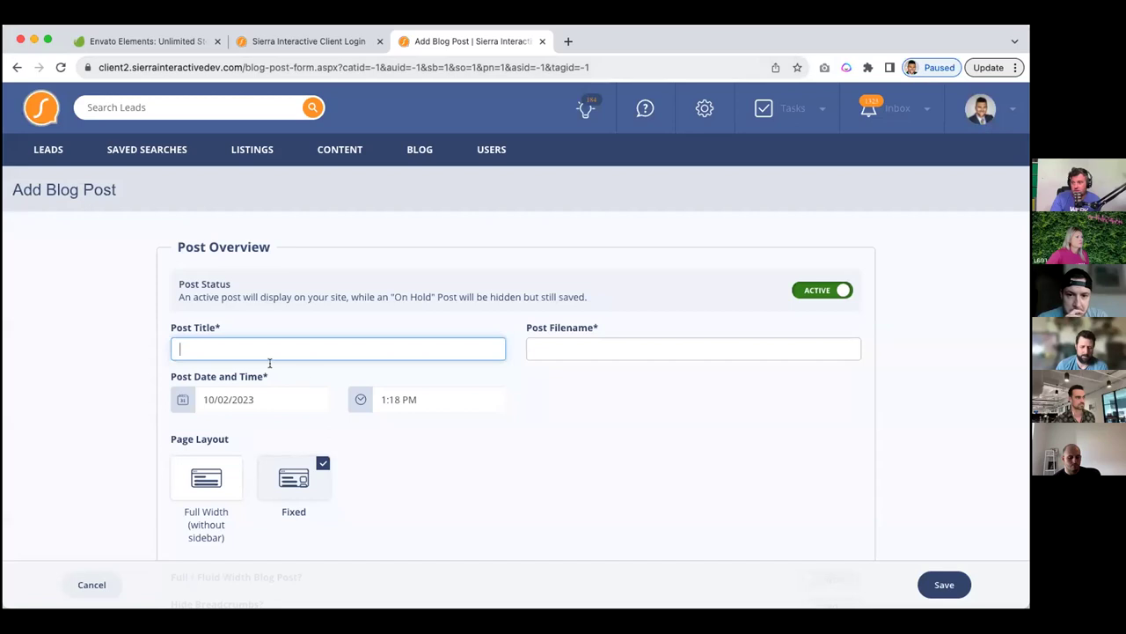
Step: Enter "this is the tile of the bog" as the post title and have the post filename generated from it
{"action": "scroll", "coordinate": [414, 359], "scroll_direction": "down", "scroll_amount": 2}
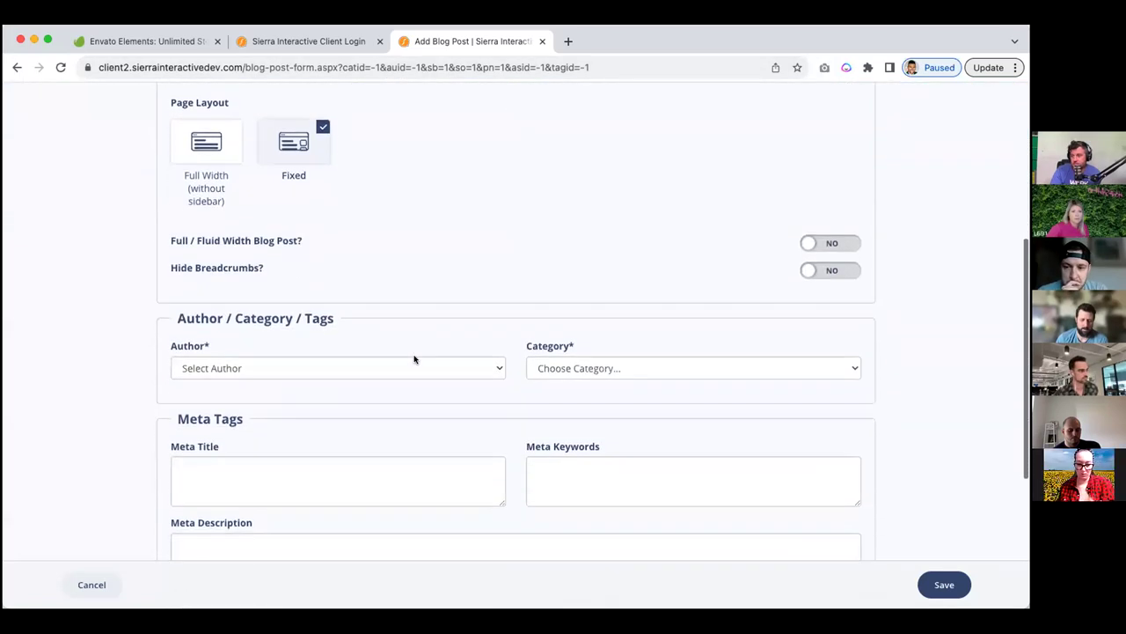
{"action": "scroll", "coordinate": [414, 359], "scroll_direction": "up", "scroll_amount": 10}
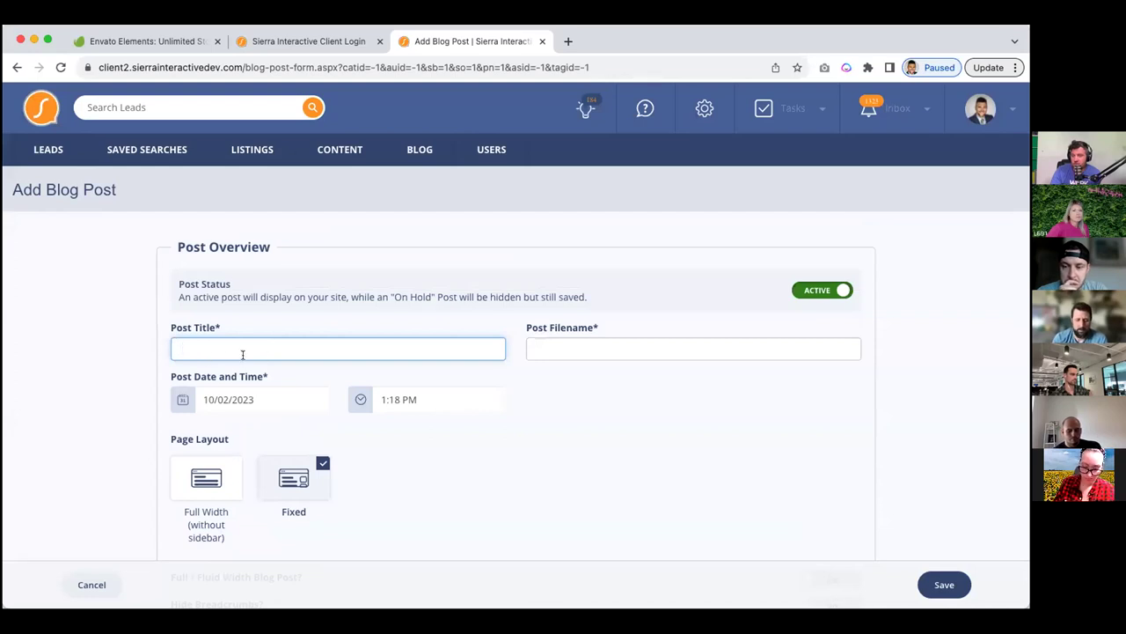
{"action": "type", "text": "this "}
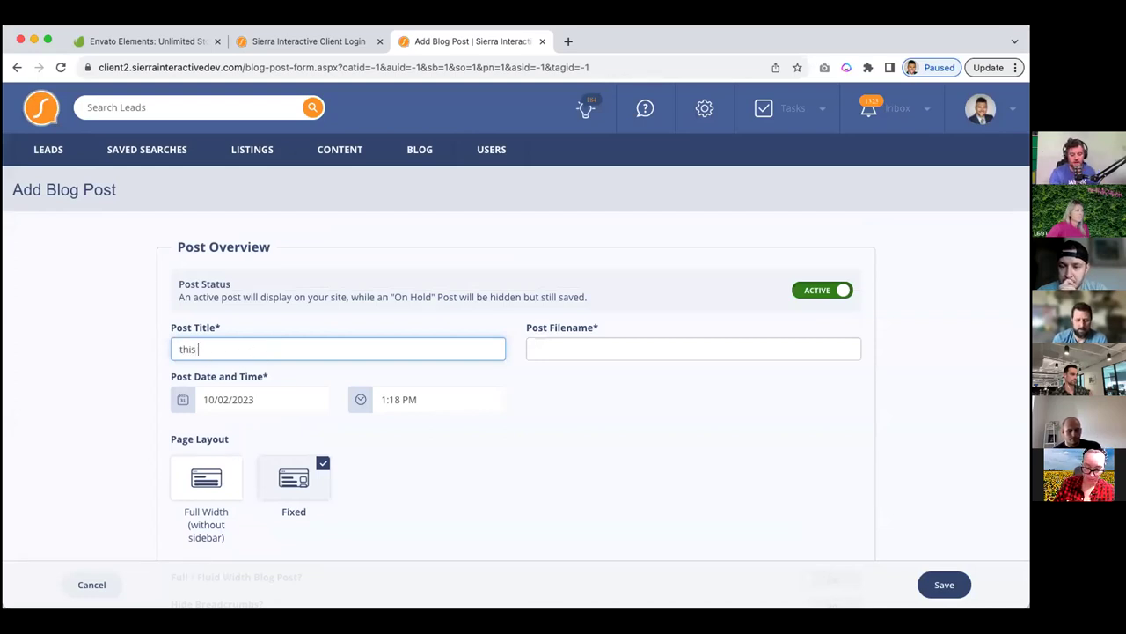
{"action": "type", "text": "is the tile of th"}
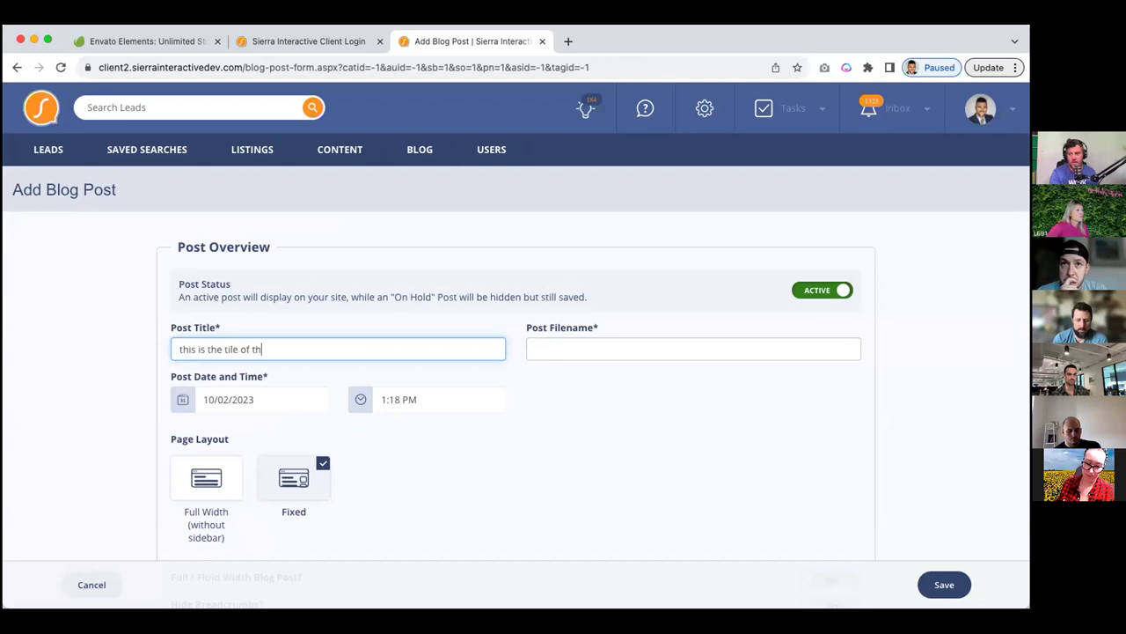
{"action": "type", "text": "e bog"}
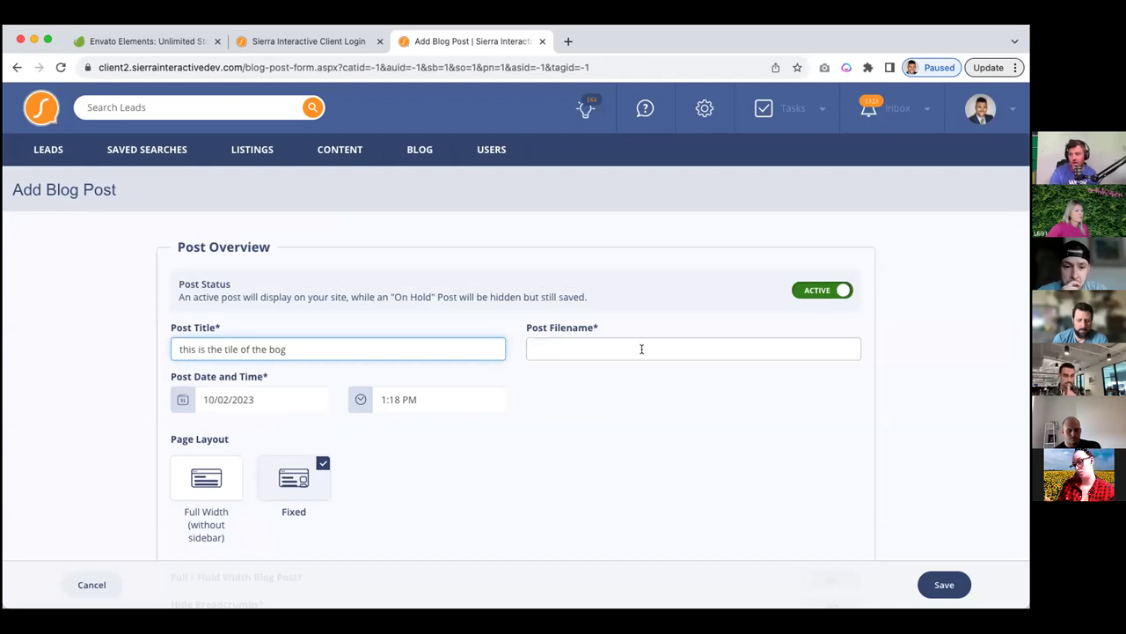
{"action": "left_click", "coordinate": [641, 348]}
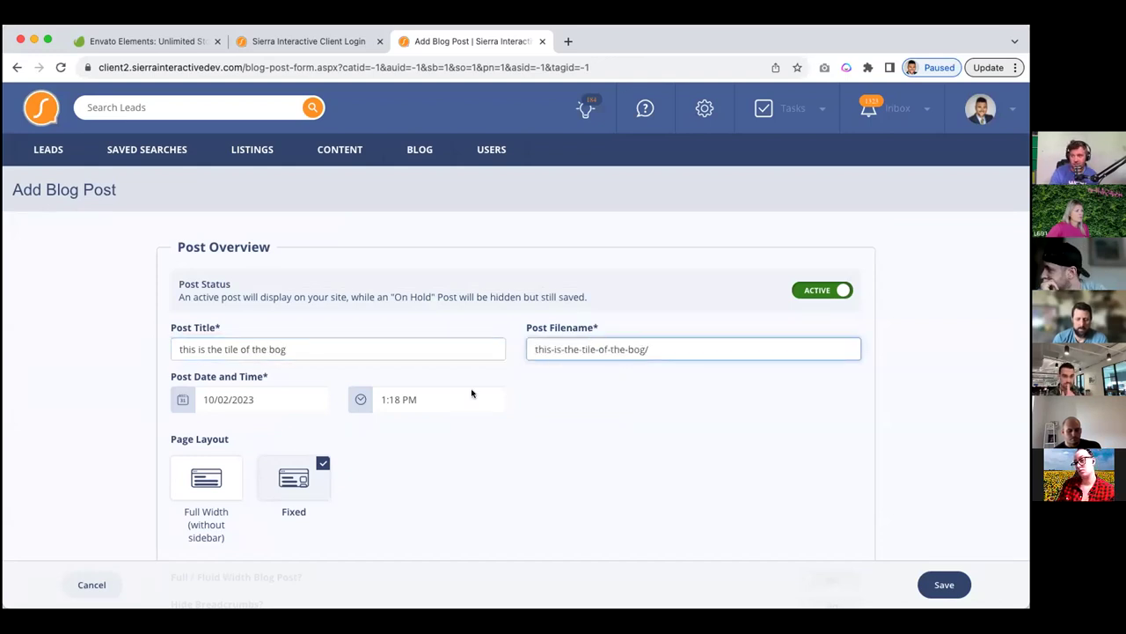
Step: Assign the first listed author to the post and set its category to Beach Life
{"action": "scroll", "coordinate": [472, 393], "scroll_direction": "down", "scroll_amount": 1}
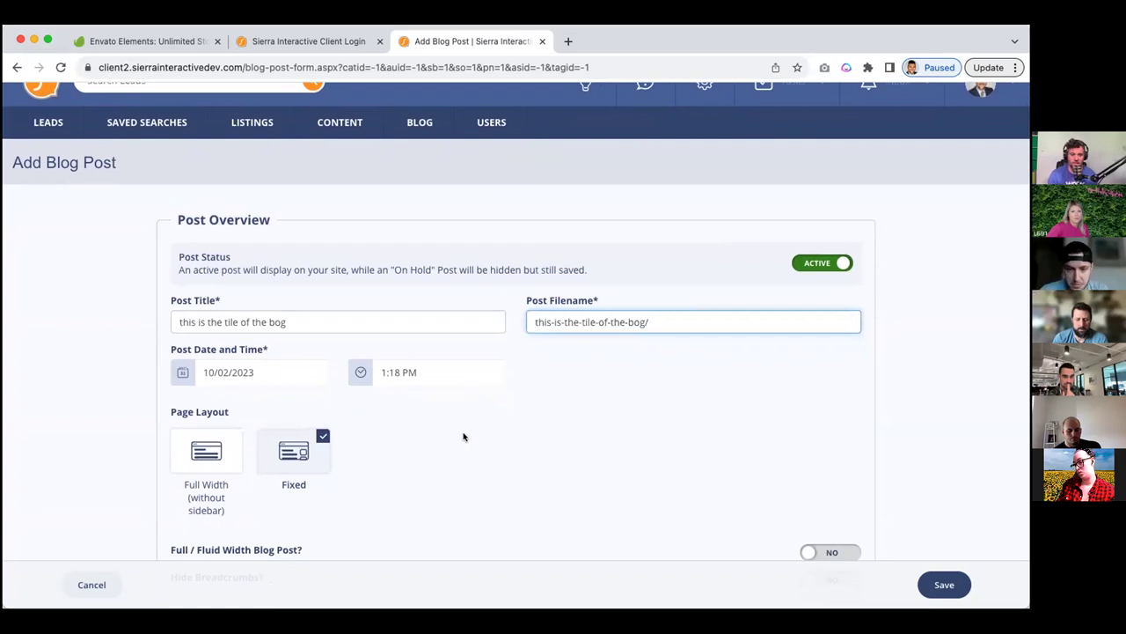
{"action": "scroll", "coordinate": [464, 437], "scroll_direction": "down", "scroll_amount": 1}
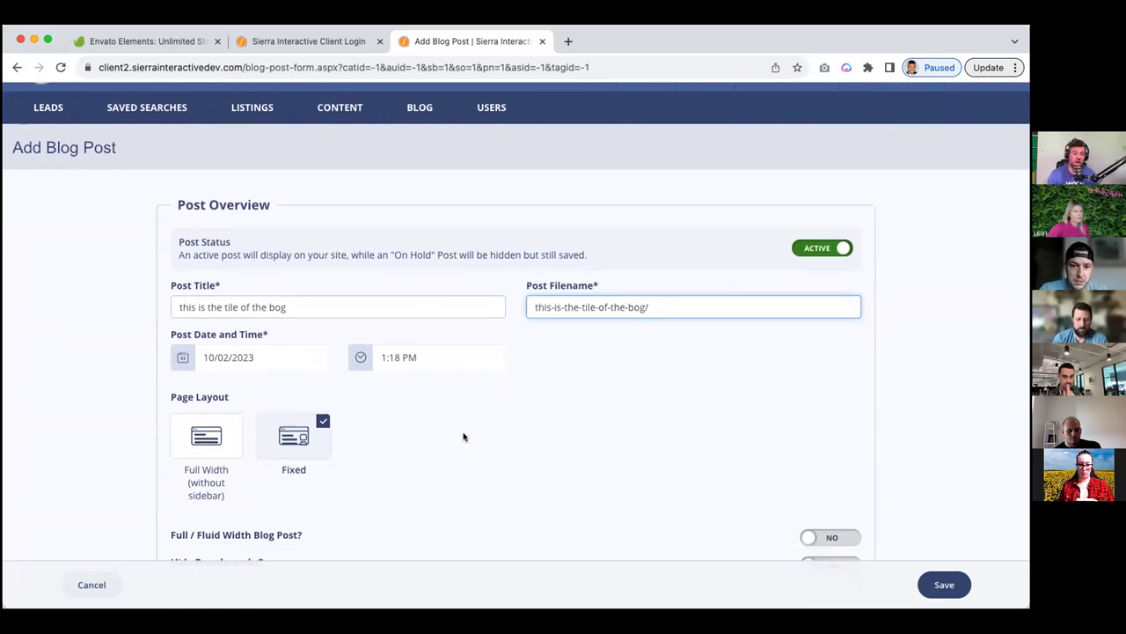
{"action": "scroll", "coordinate": [464, 437], "scroll_direction": "down", "scroll_amount": 3}
{"action": "scroll", "coordinate": [464, 436], "scroll_direction": "down", "scroll_amount": 3}
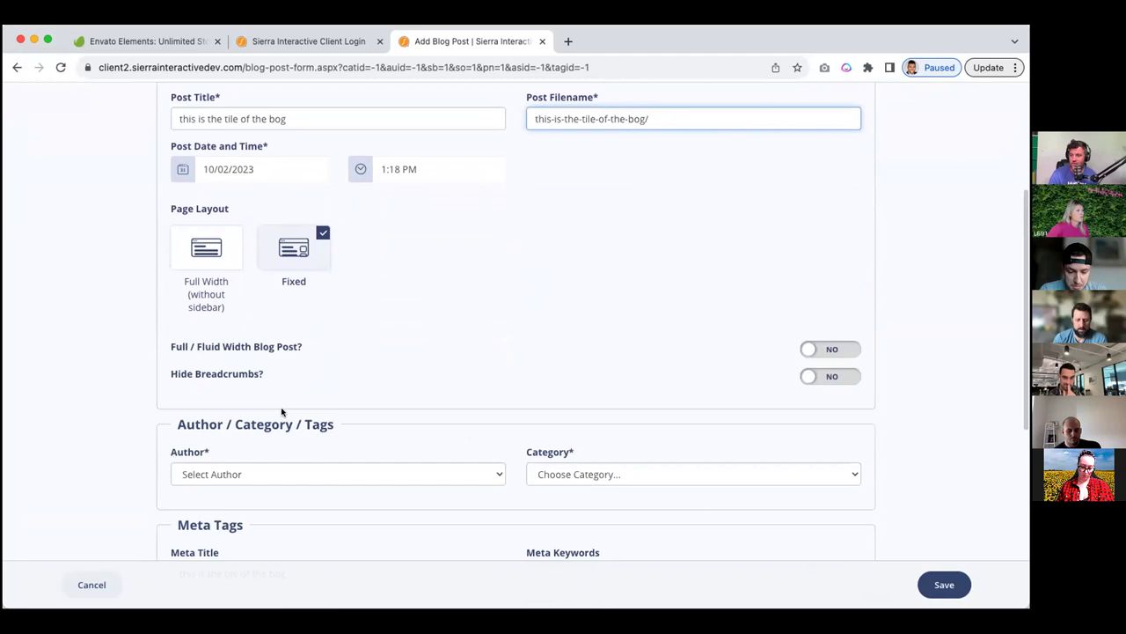
{"action": "scroll", "coordinate": [281, 421], "scroll_direction": "down", "scroll_amount": 3}
{"action": "left_click", "coordinate": [268, 351]}
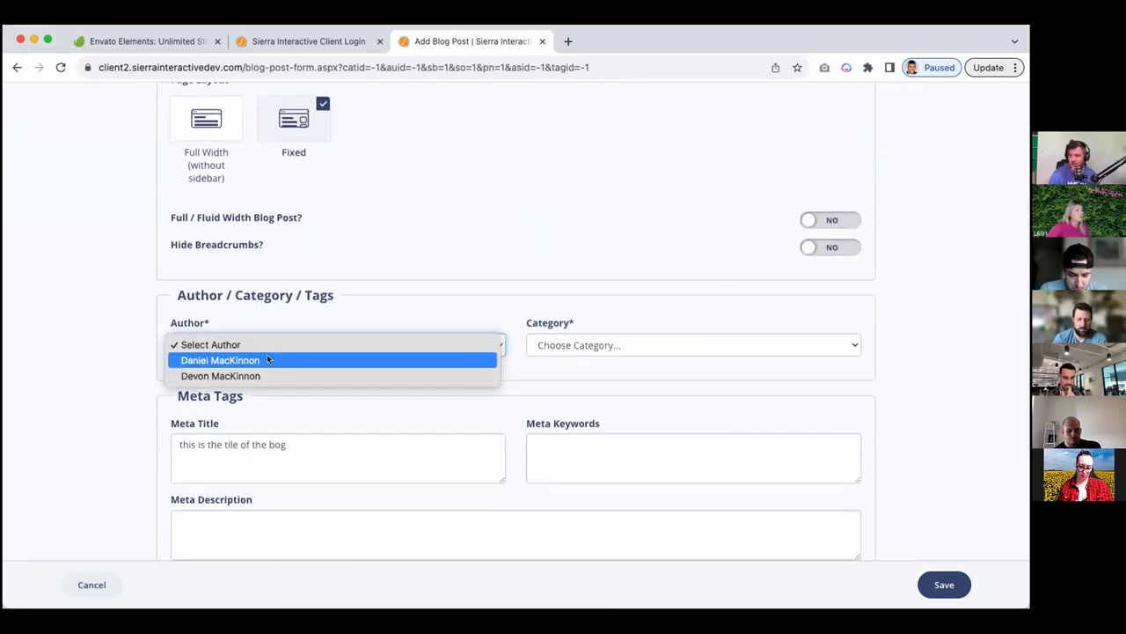
{"action": "left_click", "coordinate": [266, 356]}
{"action": "left_click", "coordinate": [606, 348]}
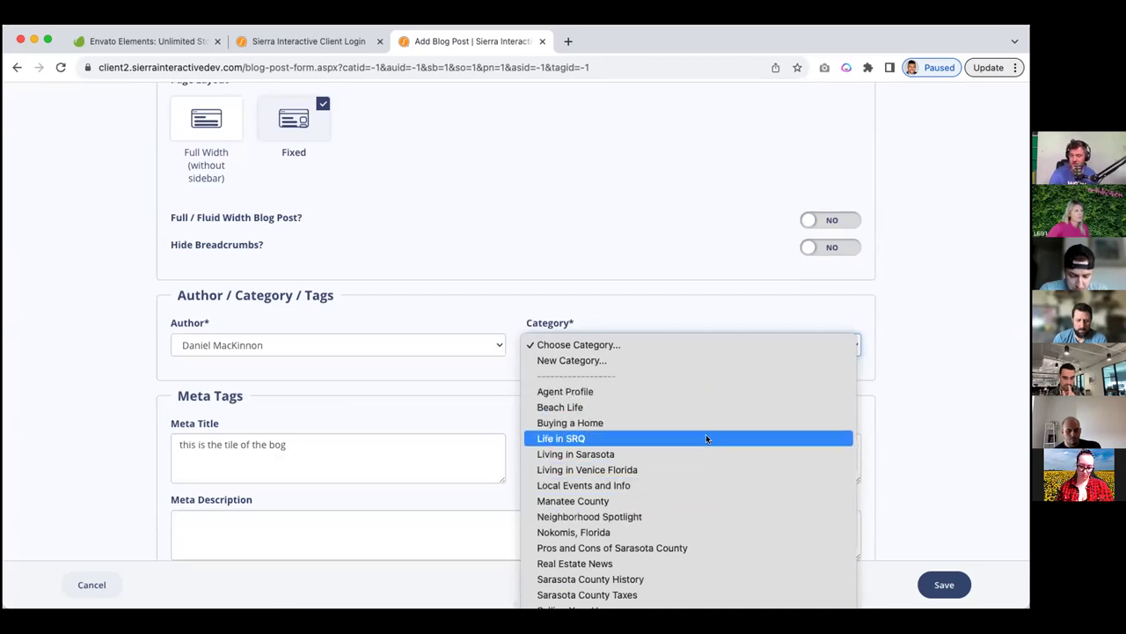
{"action": "left_click", "coordinate": [681, 407]}
Step: Append "- Srasota" to the end of the post's meta title
{"action": "left_click", "coordinate": [217, 464]}
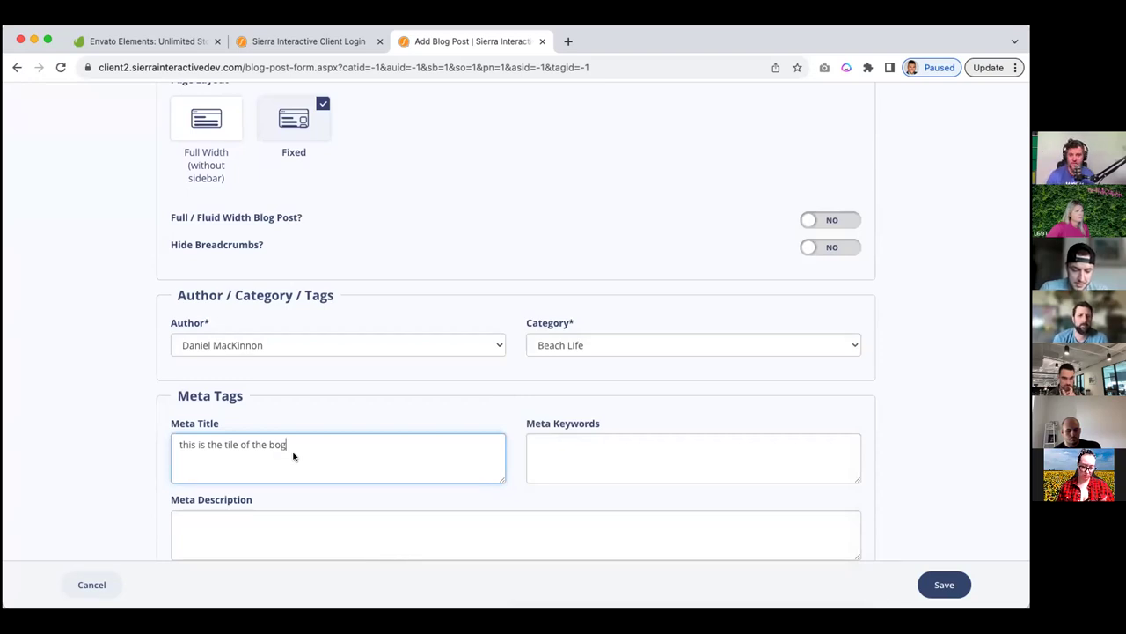
{"action": "left_click", "coordinate": [423, 534]}
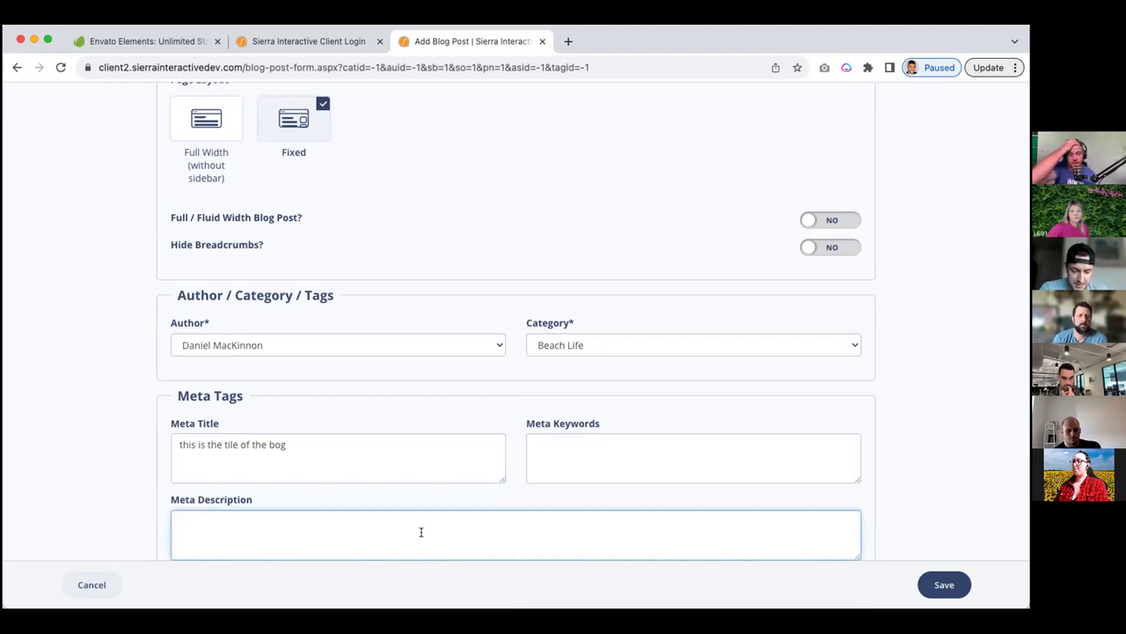
{"action": "left_click", "coordinate": [310, 446]}
{"action": "triple_click", "coordinate": [310, 446]}
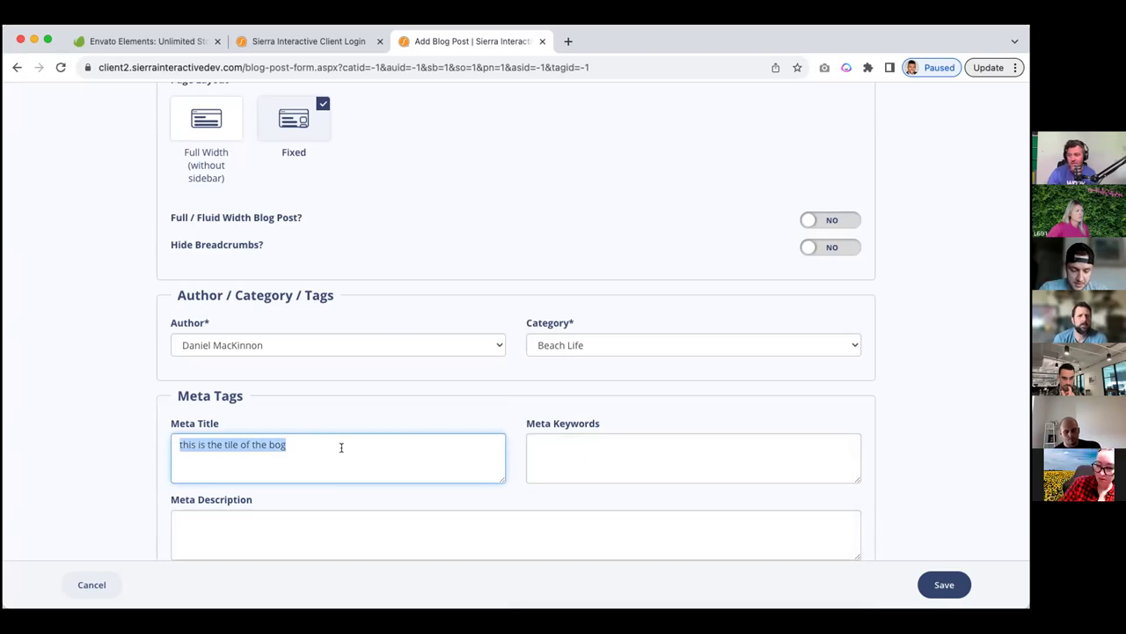
{"action": "left_click", "coordinate": [310, 449]}
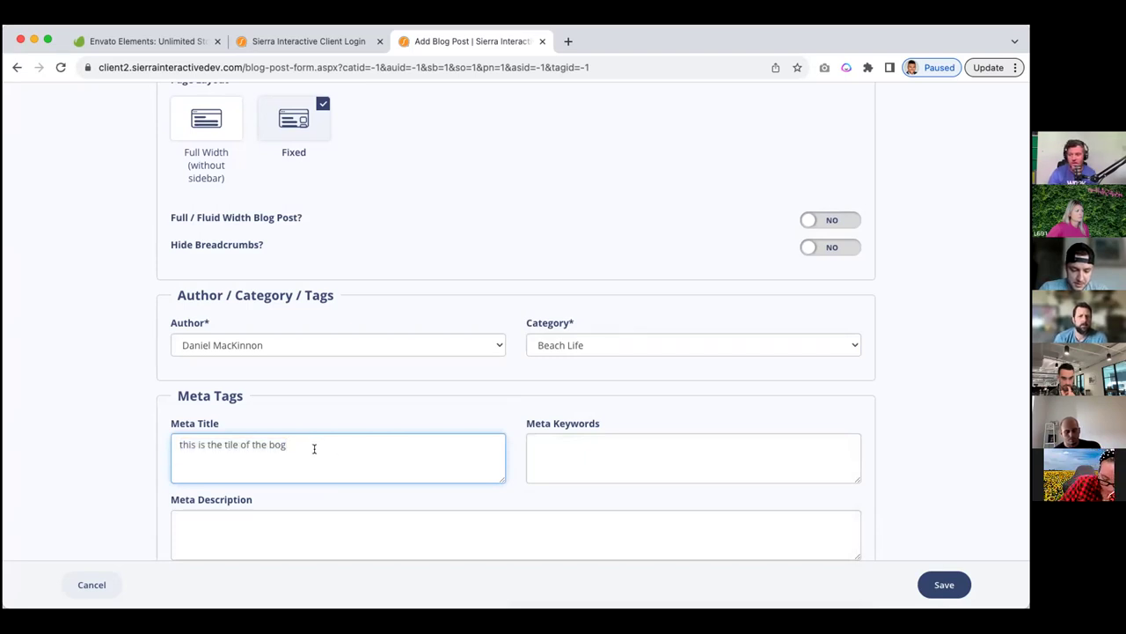
{"action": "type", "text": "- Srasota"}
Step: Save the new blog post with the meta keywords and meta description left empty
{"action": "left_click", "coordinate": [652, 467]}
{"action": "scroll", "coordinate": [652, 467], "scroll_direction": "down", "scroll_amount": 5}
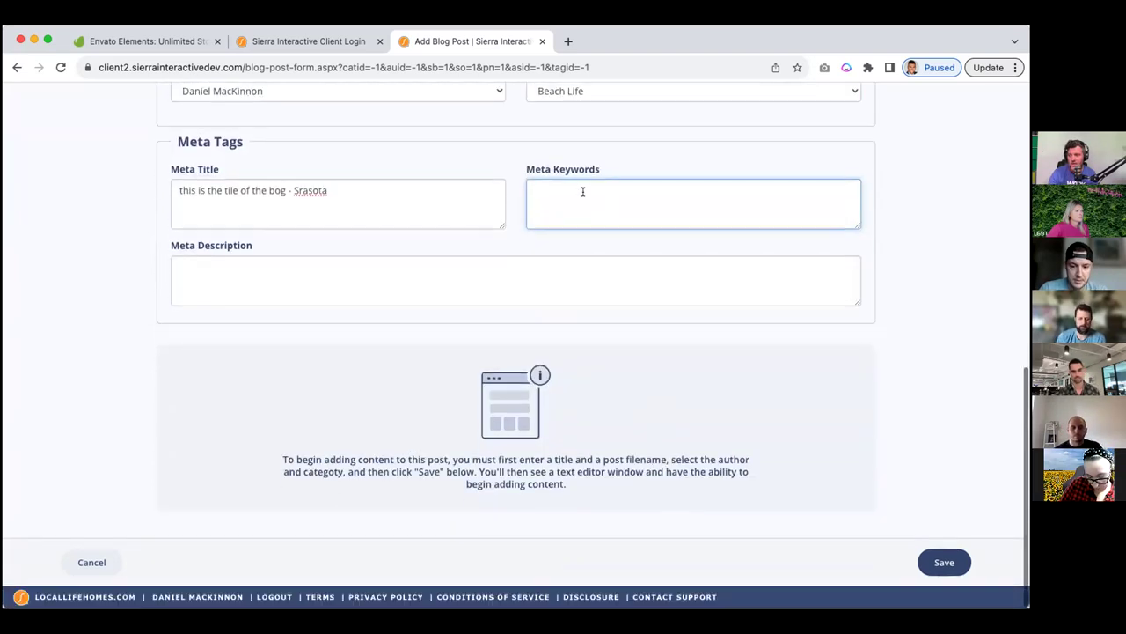
{"action": "scroll", "coordinate": [563, 208], "scroll_direction": "up", "scroll_amount": 10}
{"action": "scroll", "coordinate": [563, 208], "scroll_direction": "down", "scroll_amount": 10}
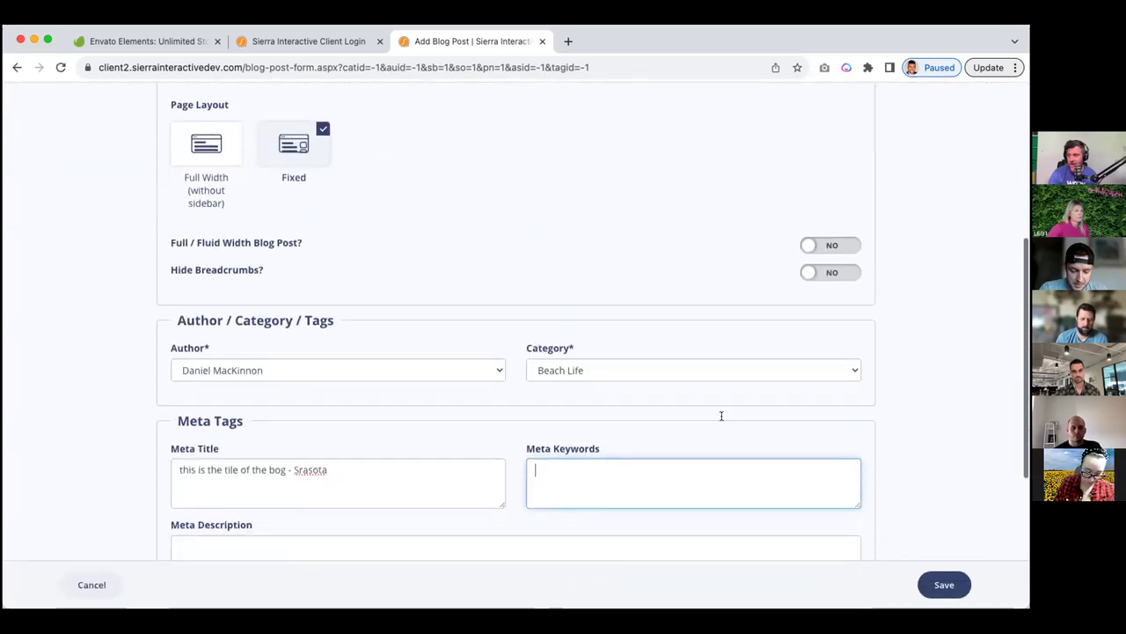
{"action": "left_click", "coordinate": [937, 570]}
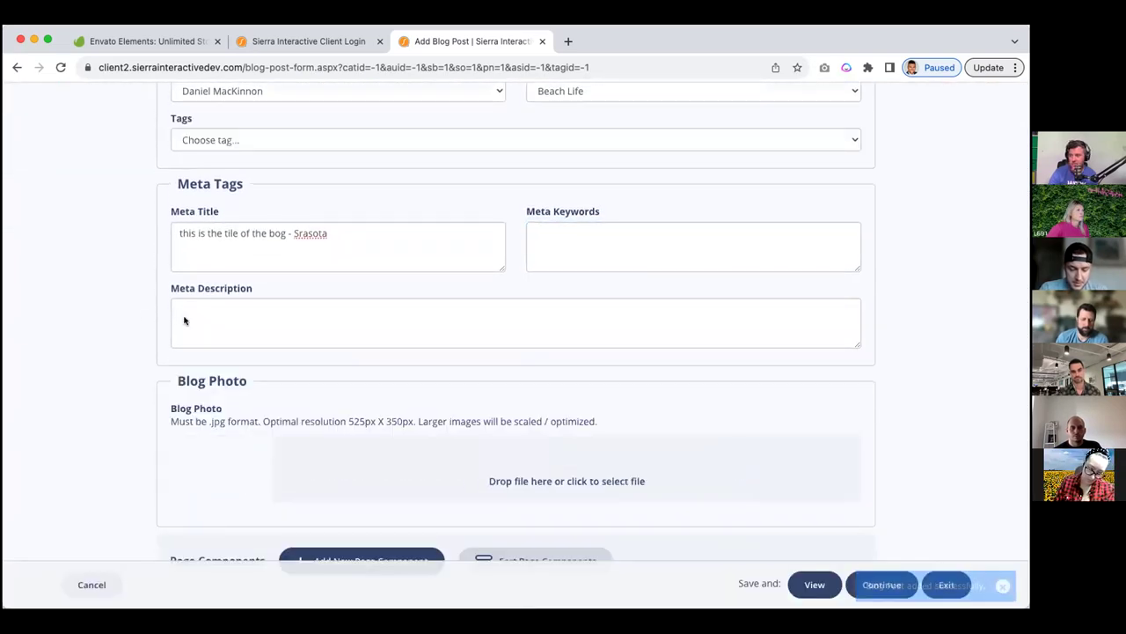
Step: Upload the illustration of a man and a woman at a computer as the blog photo
{"action": "scroll", "coordinate": [435, 499], "scroll_direction": "down", "scroll_amount": 2}
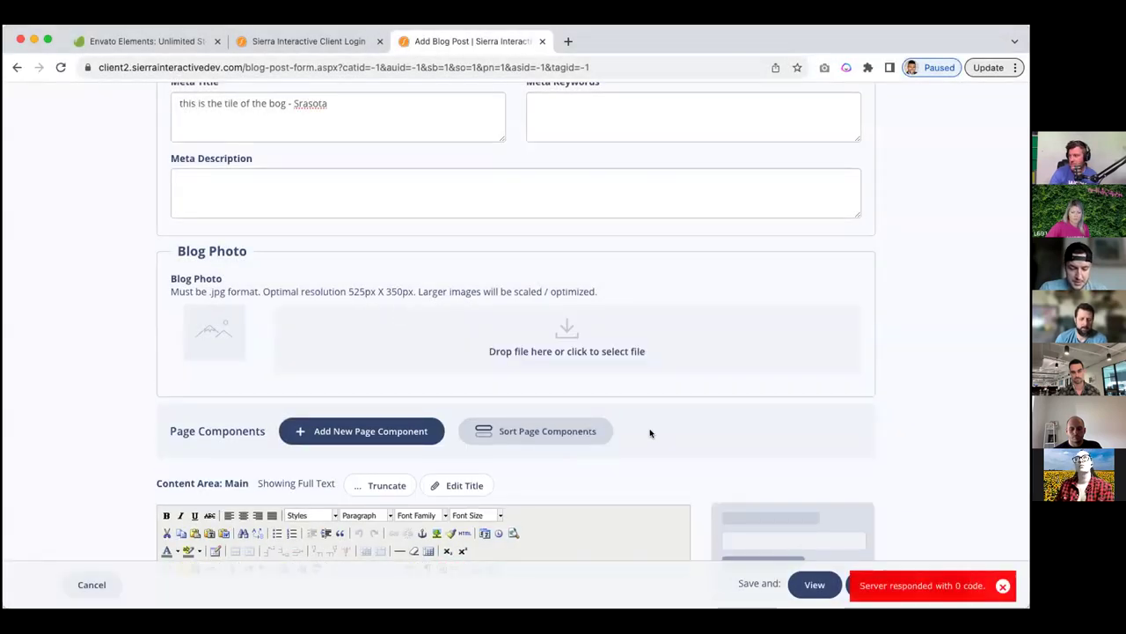
{"action": "left_click", "coordinate": [526, 348]}
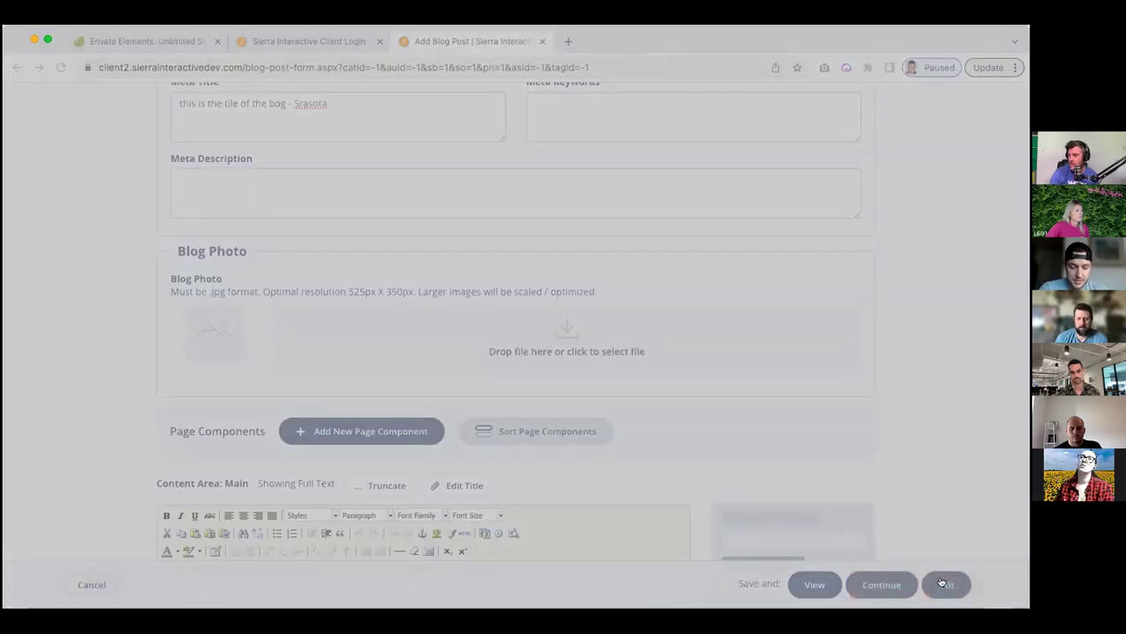
{"action": "left_click", "coordinate": [942, 582]}
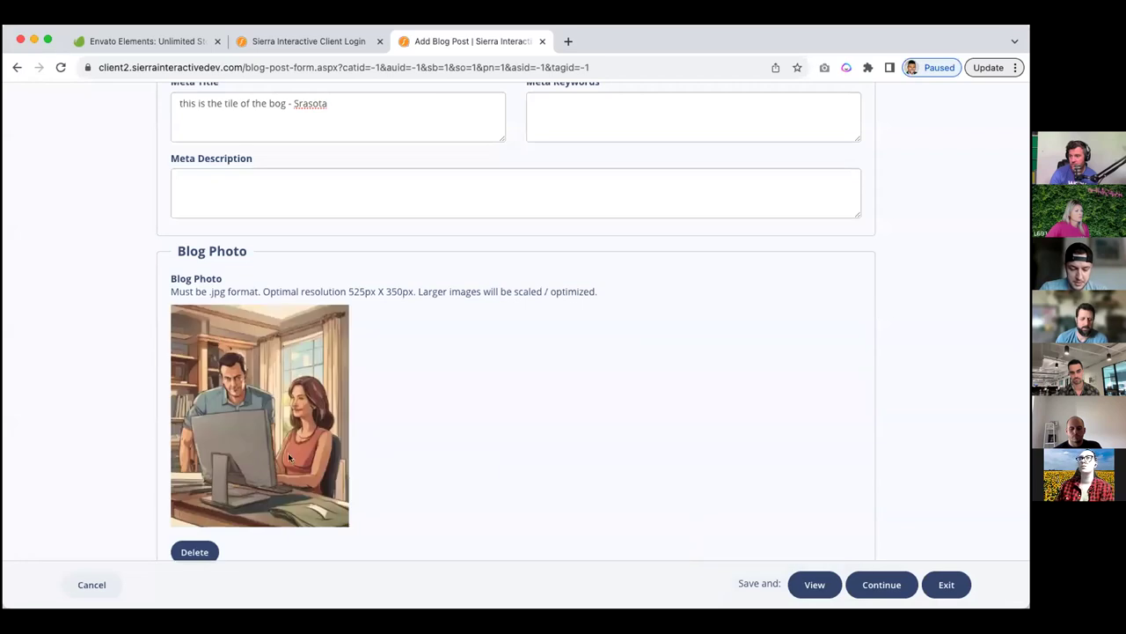
Step: Upload fb7c63cf-16db-42cc-940f-ad7e56ffc138.jpg to the /file folder through the content editor's file manager and close the upload form
{"action": "scroll", "coordinate": [294, 490], "scroll_direction": "down", "scroll_amount": 4}
{"action": "scroll", "coordinate": [401, 444], "scroll_direction": "down", "scroll_amount": 7}
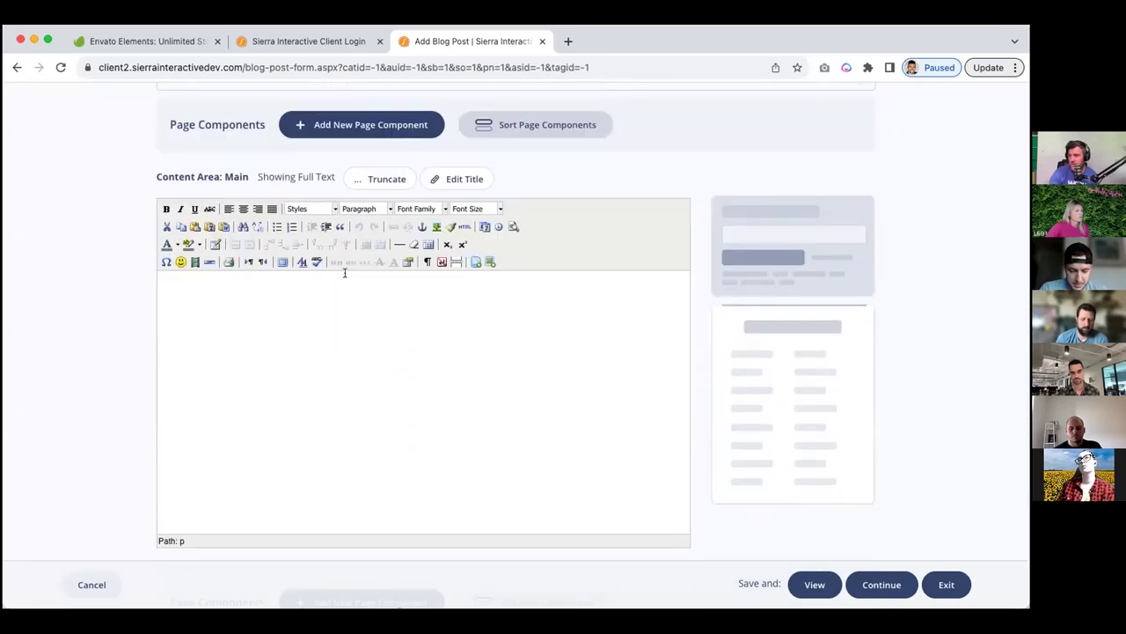
{"action": "left_click", "coordinate": [476, 262]}
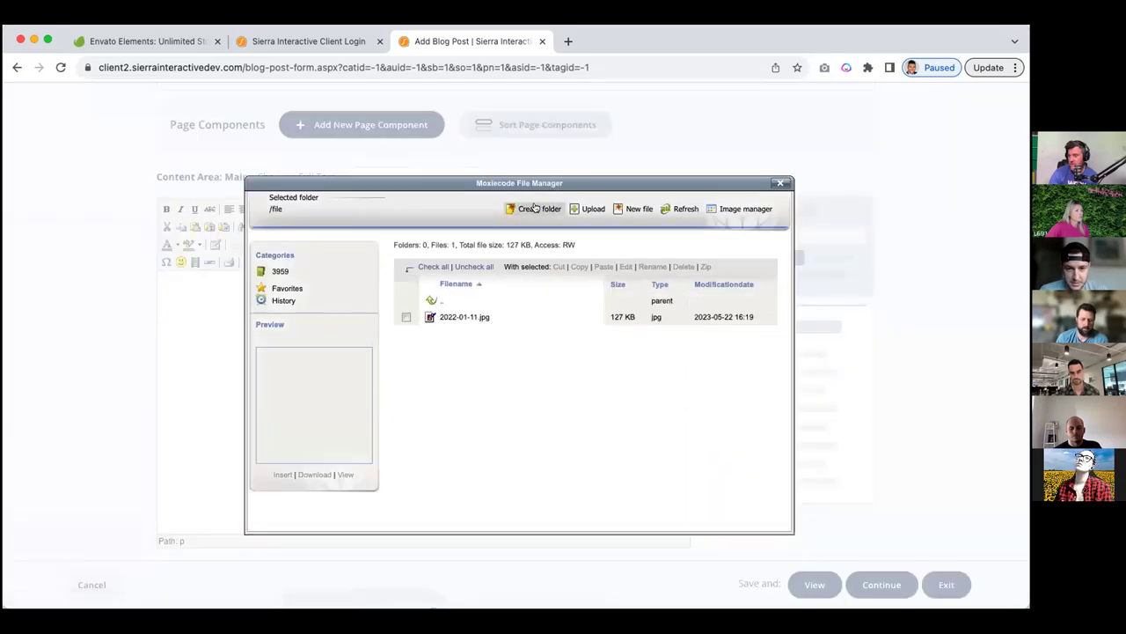
{"action": "left_click", "coordinate": [596, 208]}
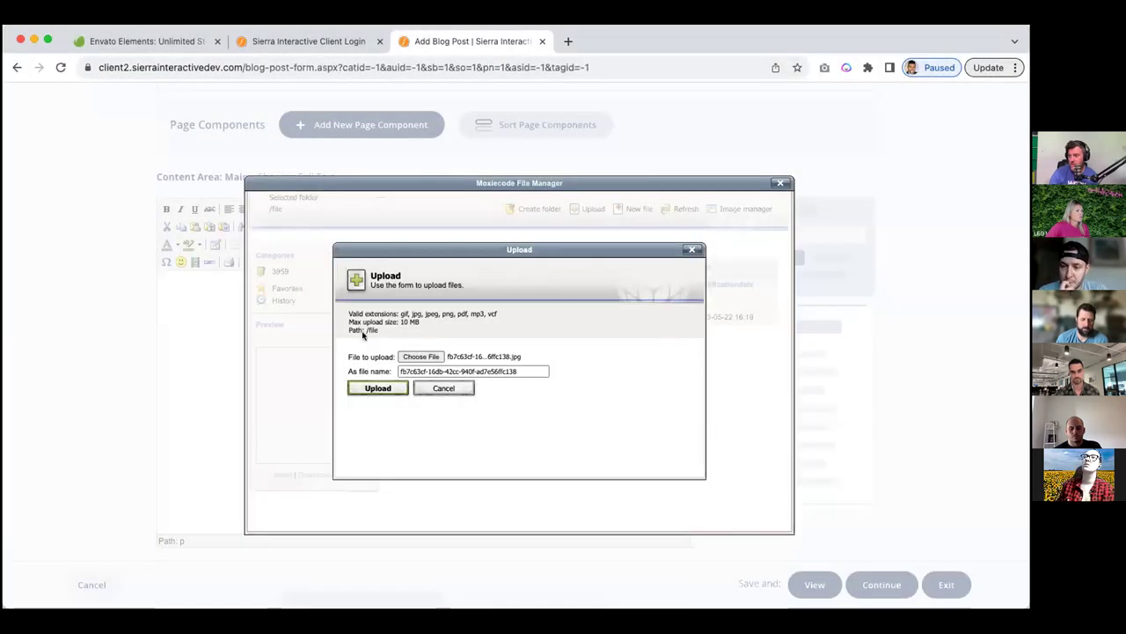
{"action": "left_click", "coordinate": [378, 389]}
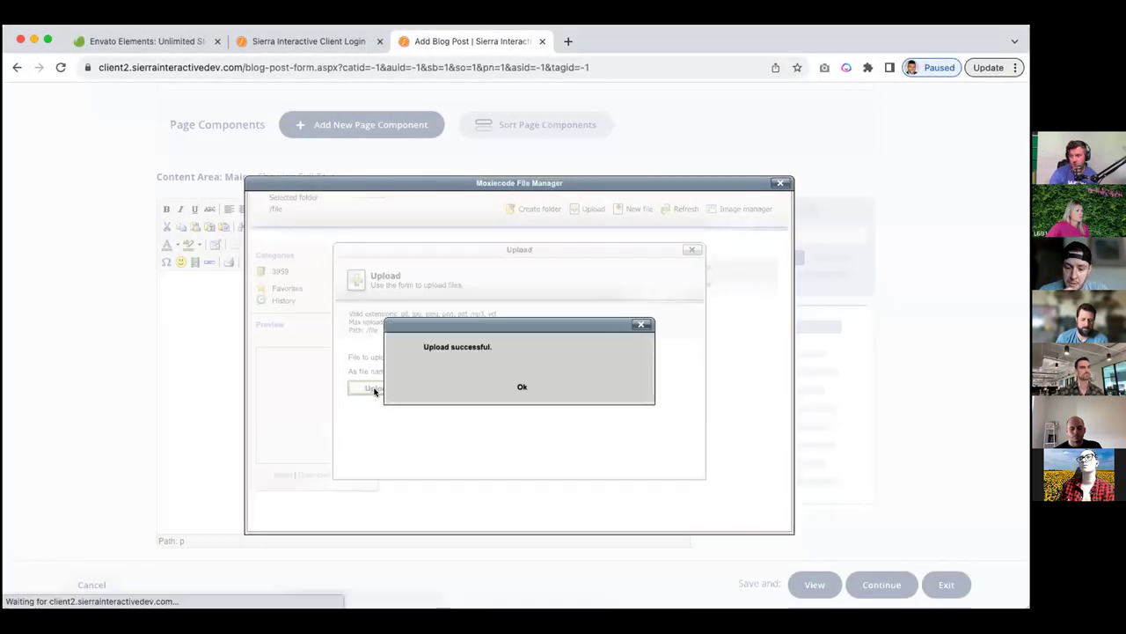
{"action": "left_click", "coordinate": [522, 387]}
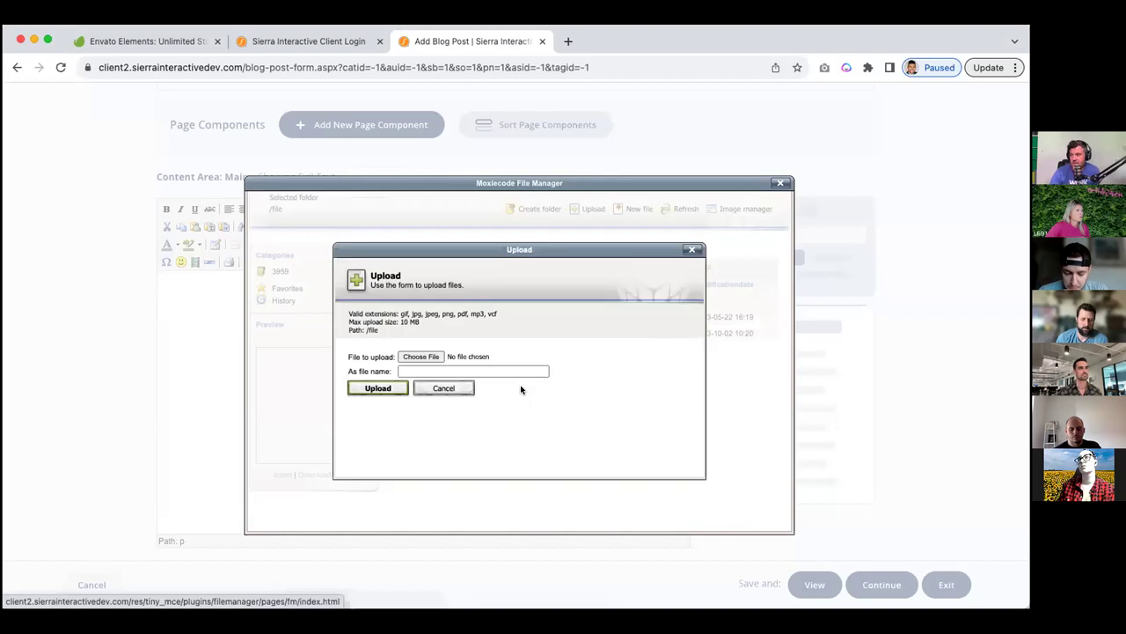
{"action": "left_click", "coordinate": [425, 390]}
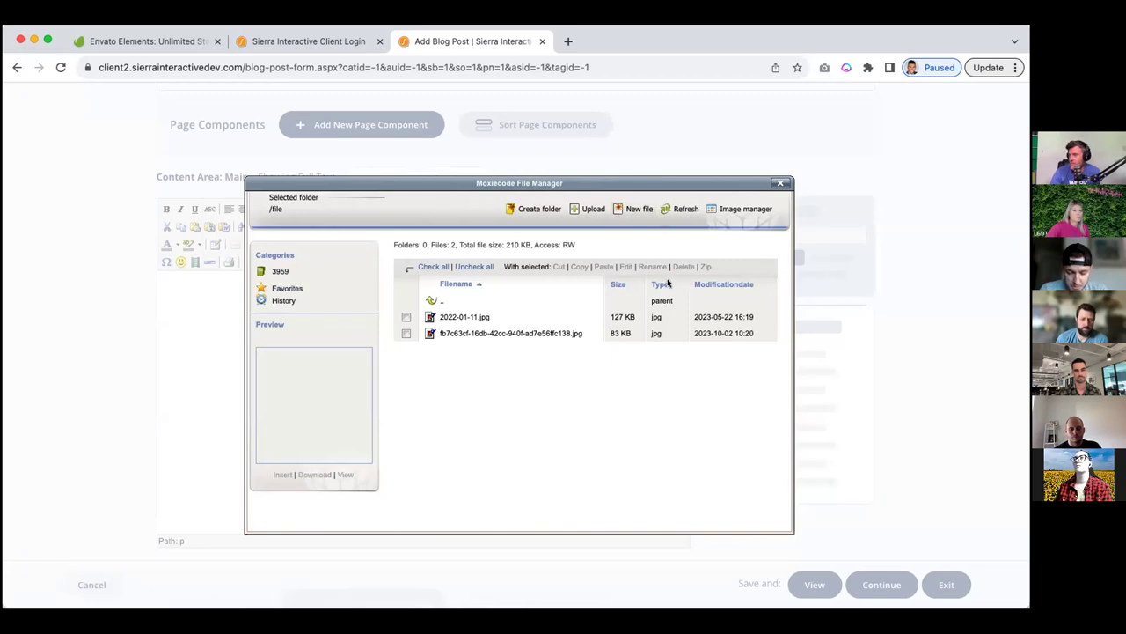
Step: Reload the Add Blog Post page and try to save the blank form
{"action": "key", "text": "super+r"}
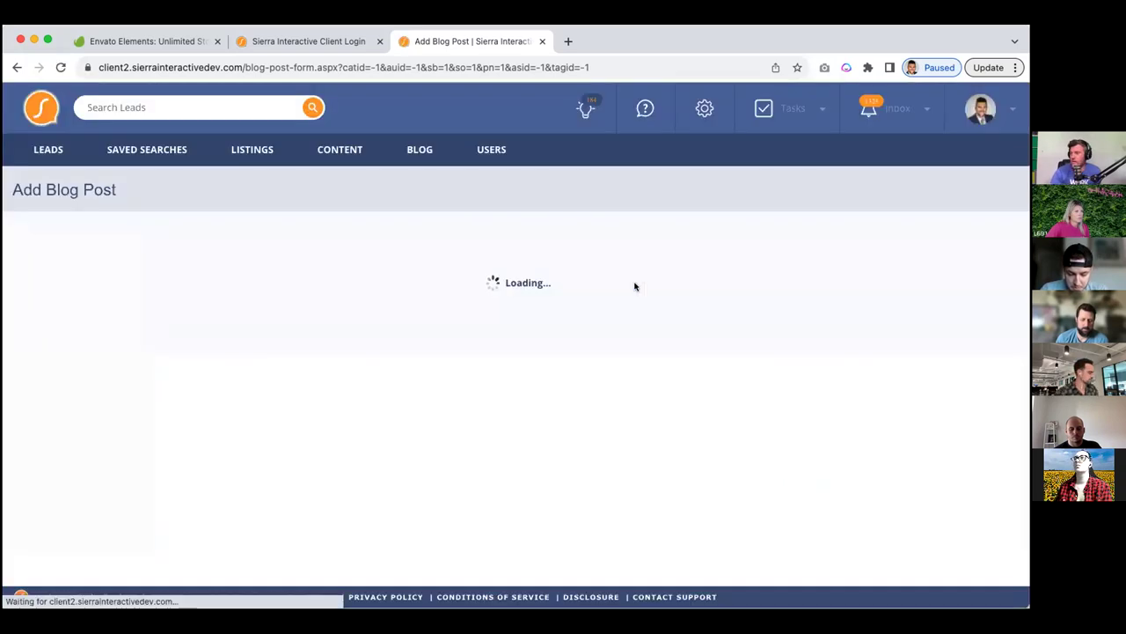
{"action": "scroll", "coordinate": [443, 361], "scroll_direction": "down", "scroll_amount": 10}
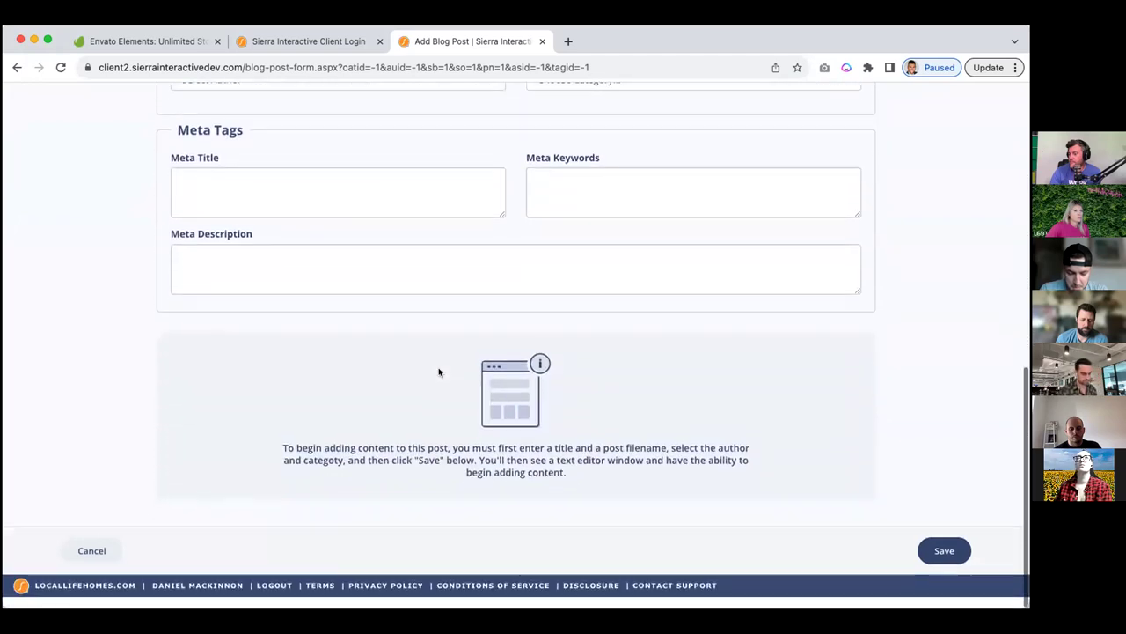
{"action": "left_click", "coordinate": [933, 562]}
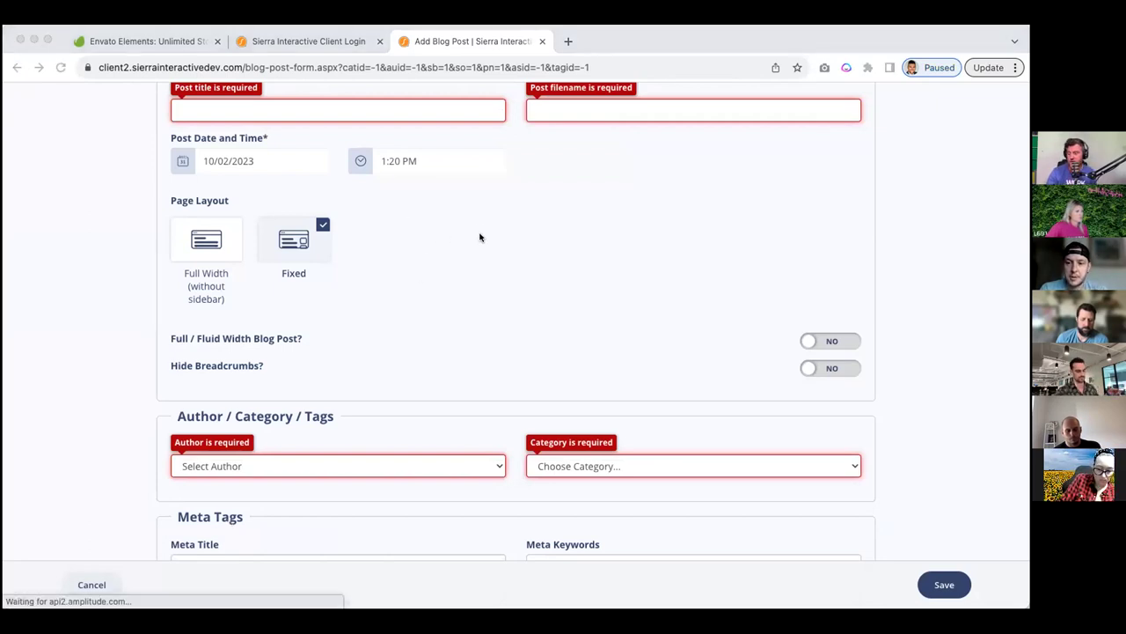
{"action": "left_click", "coordinate": [430, 139]}
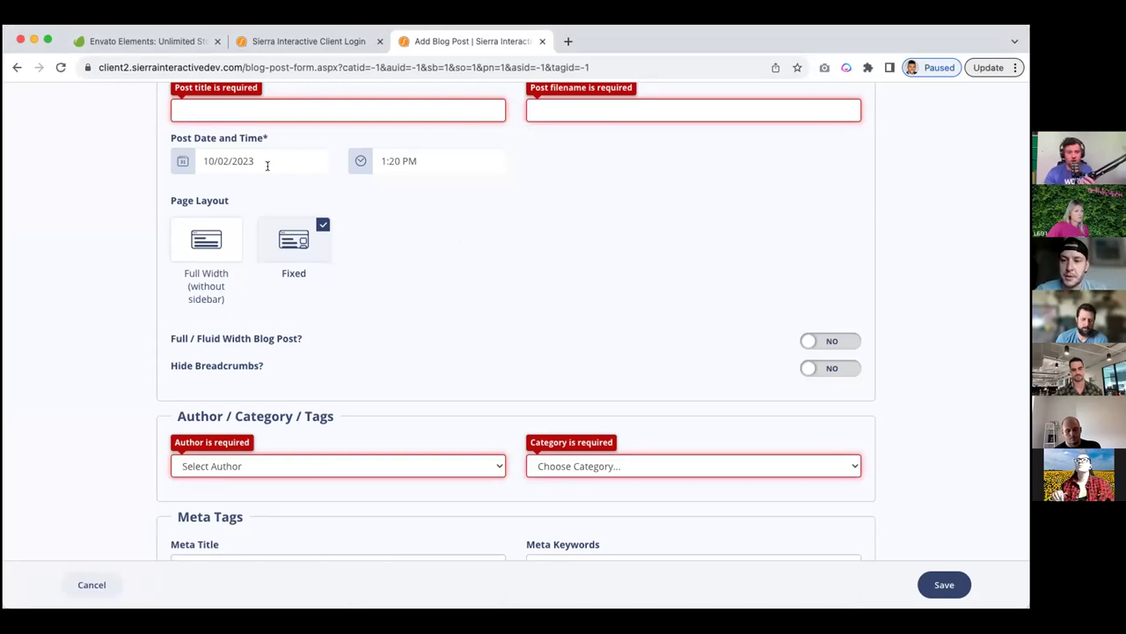